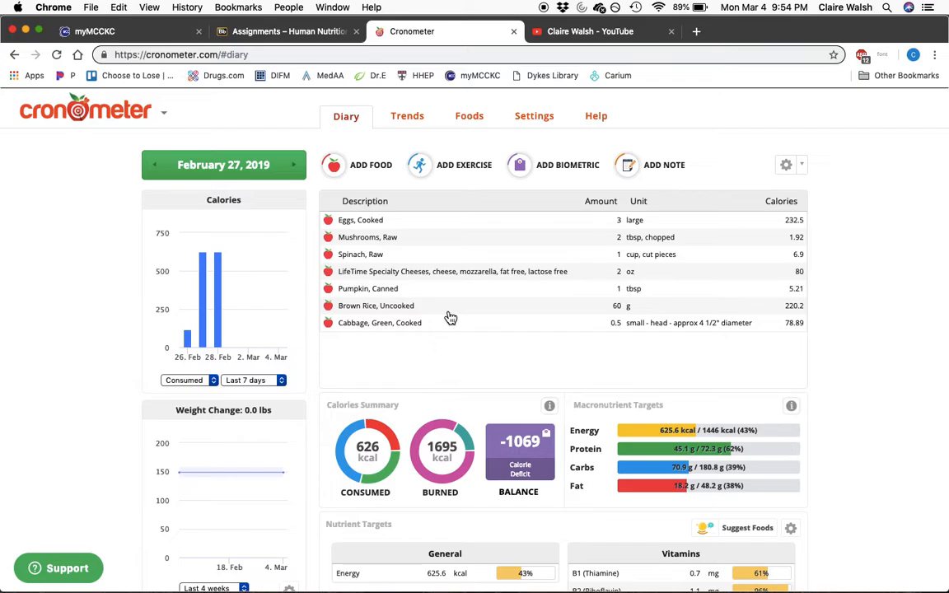
- Open the profile settings and set the day of the birthday in the body details
{"action": "left_click", "coordinate": [548, 126]}
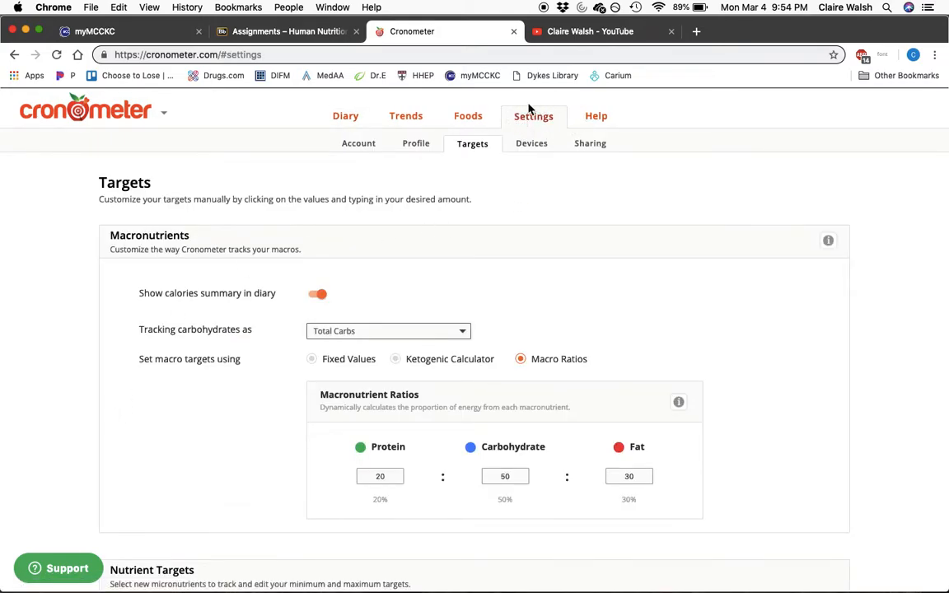
{"action": "left_click", "coordinate": [422, 147]}
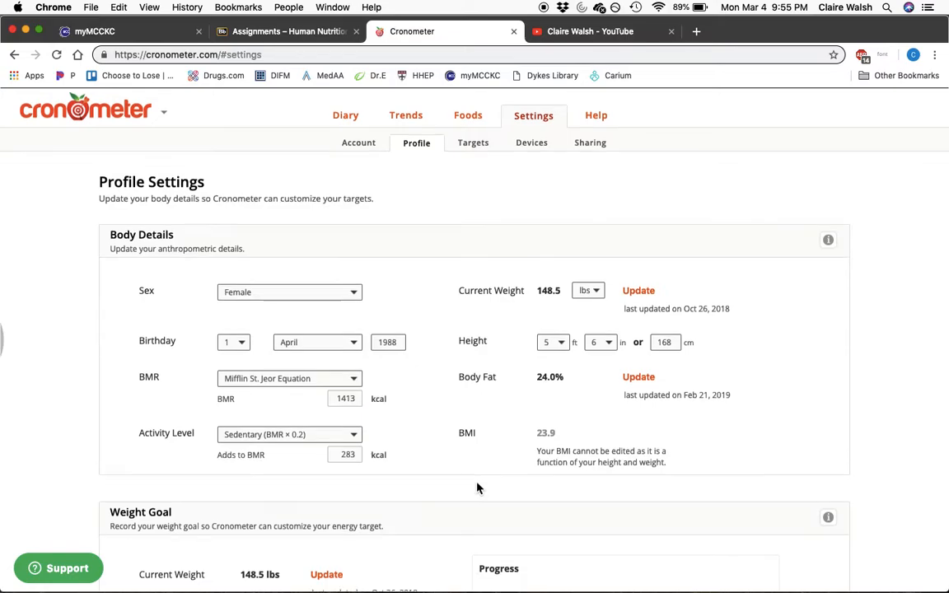
{"action": "scroll", "coordinate": [476, 488], "scroll_direction": "down", "scroll_amount": 1}
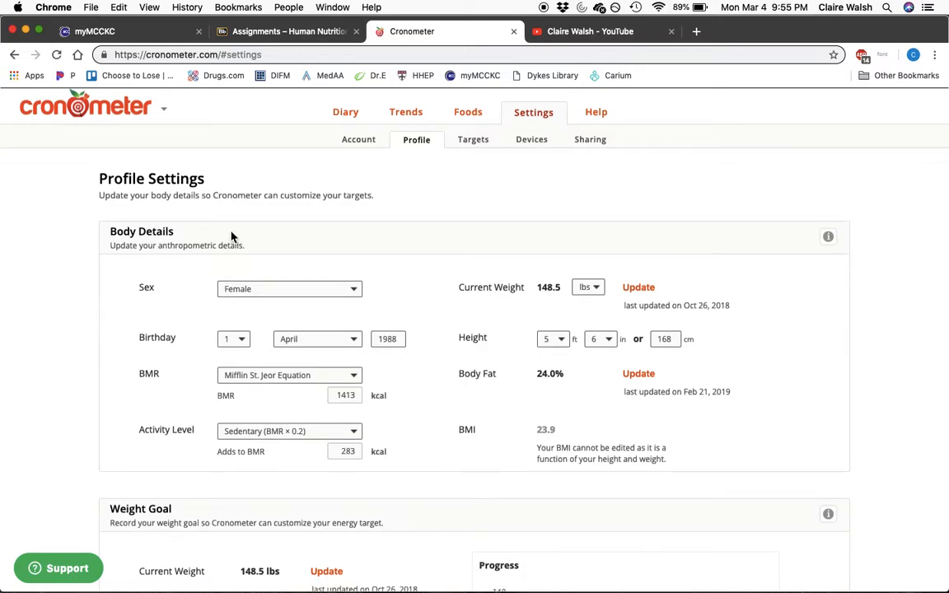
{"action": "left_click", "coordinate": [246, 346]}
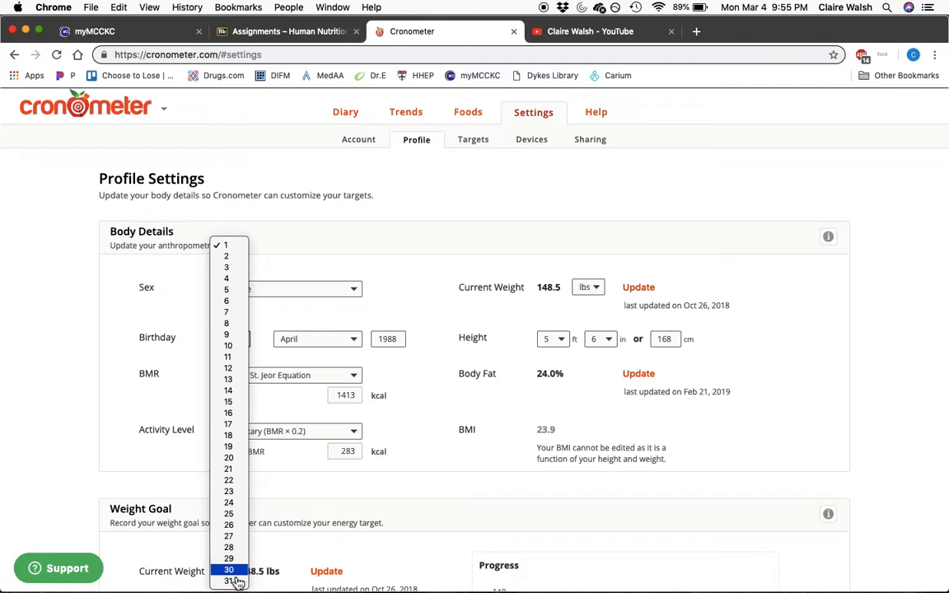
{"action": "left_click", "coordinate": [228, 568]}
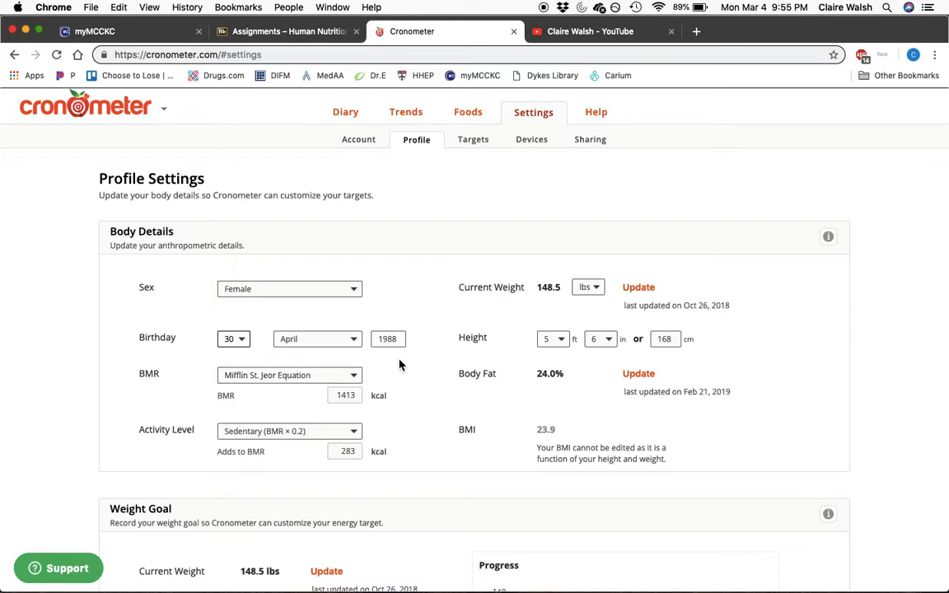
- Choose Mifflin St. Jeor Equation for the BMR and Sedentary (BMR × 0.2) as the activity level
{"action": "left_click", "coordinate": [352, 376]}
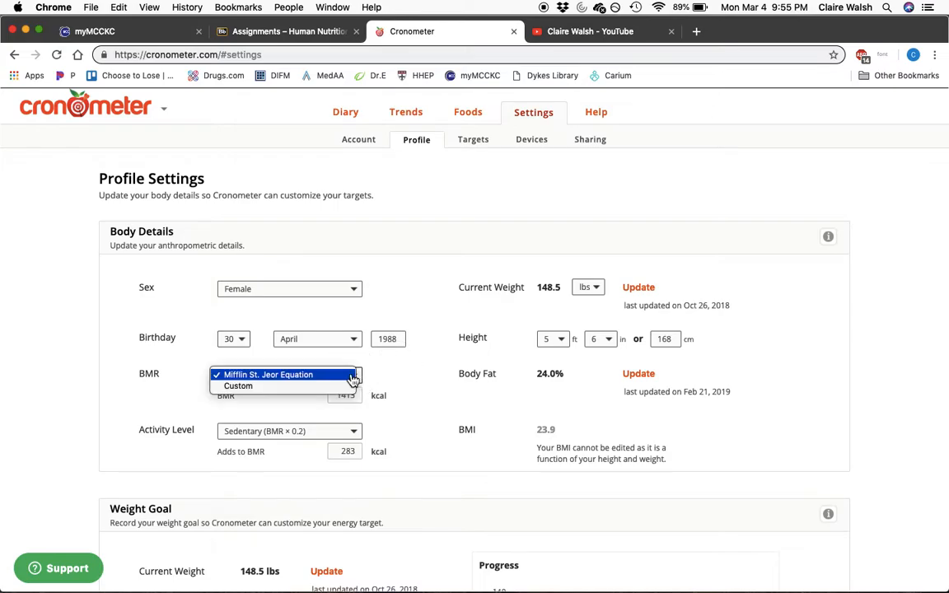
{"action": "left_click", "coordinate": [311, 376]}
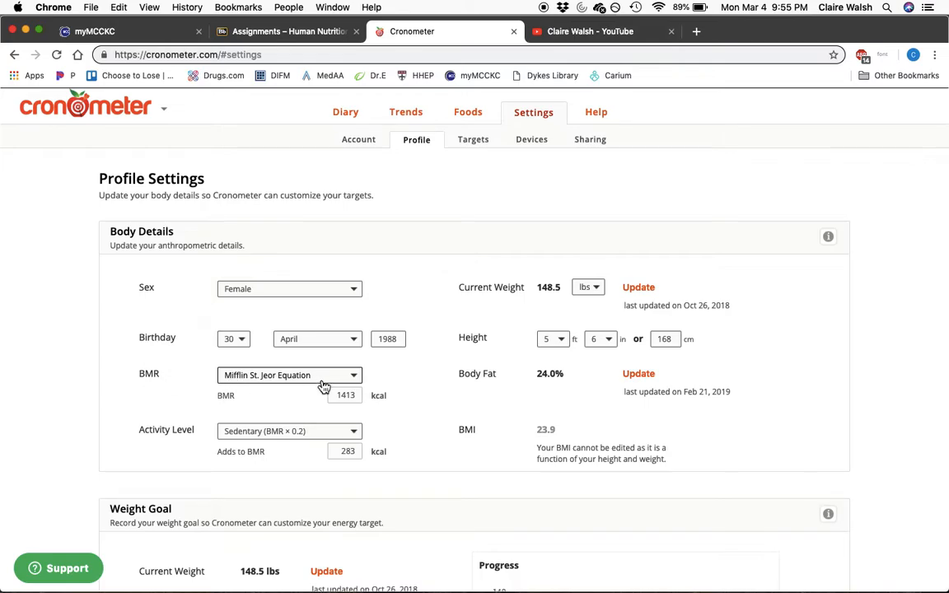
{"action": "left_click", "coordinate": [307, 437]}
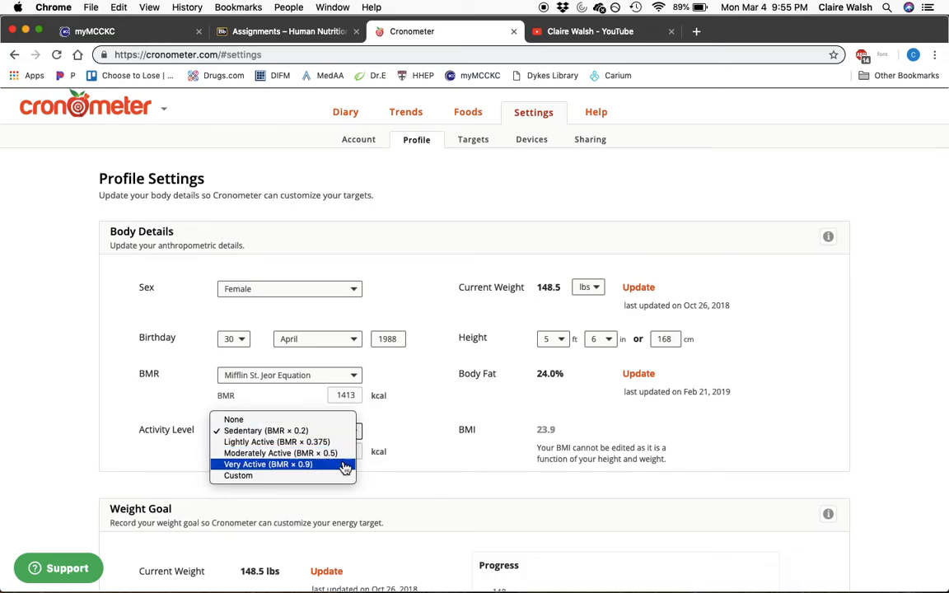
{"action": "left_click", "coordinate": [348, 437]}
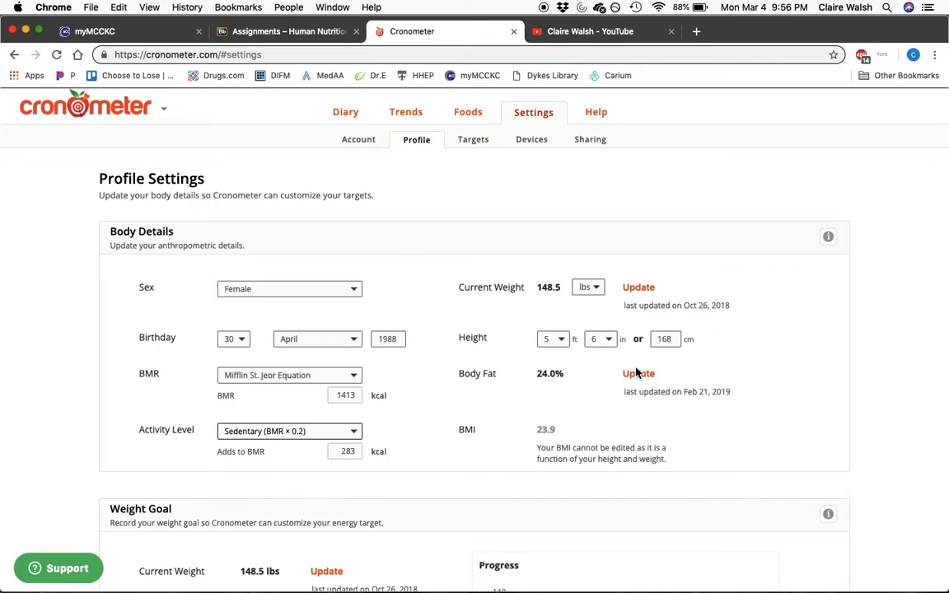
- Review the profile's body details and the weight goal section with its timeline and progress chart
{"action": "scroll", "coordinate": [639, 373], "scroll_direction": "down", "scroll_amount": 3}
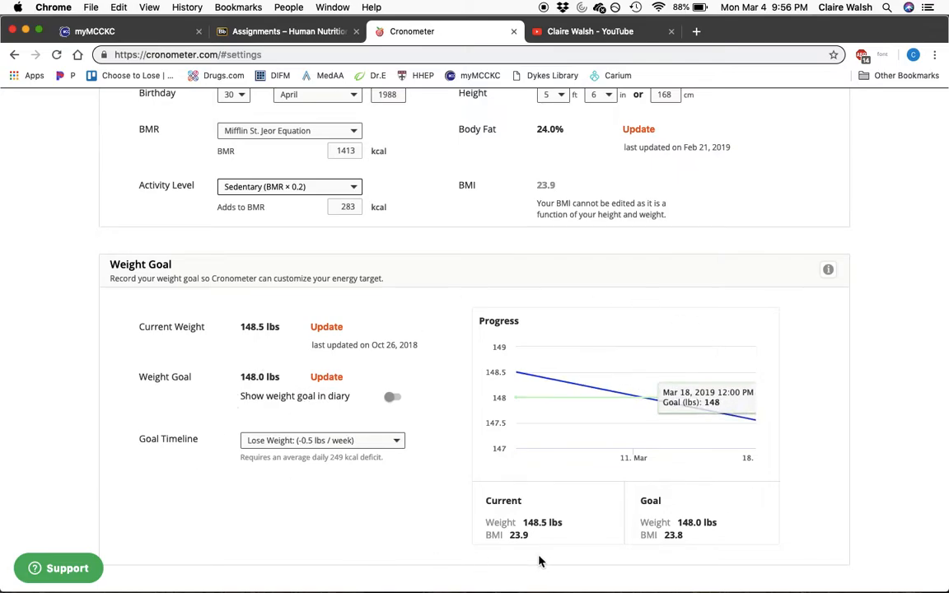
{"action": "scroll", "coordinate": [788, 390], "scroll_direction": "up", "scroll_amount": 1}
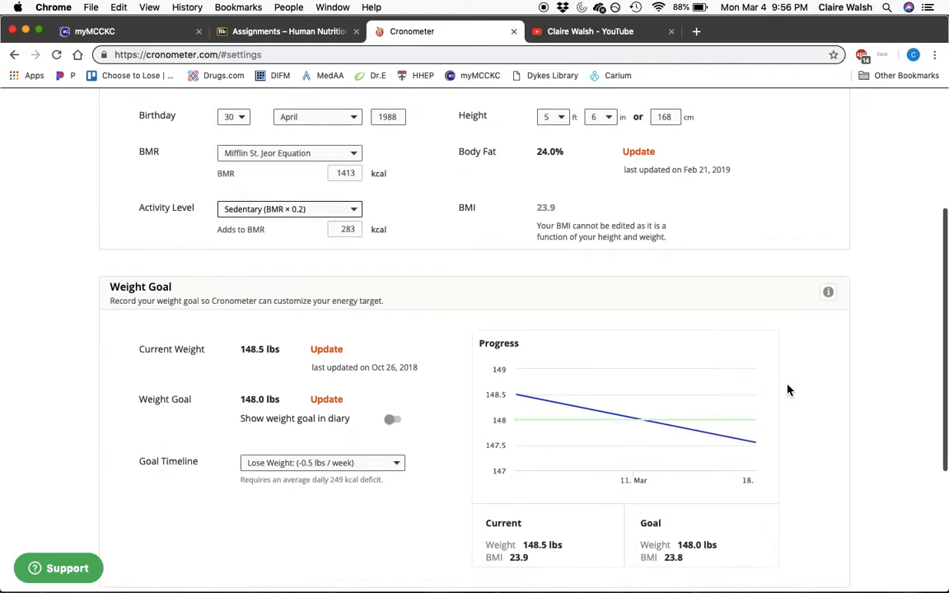
{"action": "scroll", "coordinate": [787, 390], "scroll_direction": "up", "scroll_amount": 3}
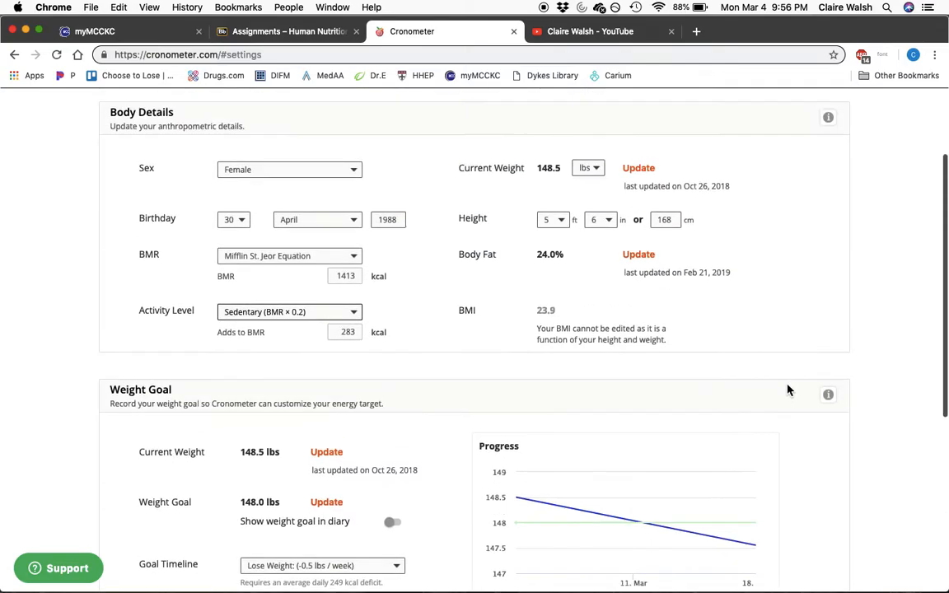
{"action": "scroll", "coordinate": [787, 390], "scroll_direction": "down", "scroll_amount": 2}
{"action": "scroll", "coordinate": [787, 390], "scroll_direction": "up", "scroll_amount": 4}
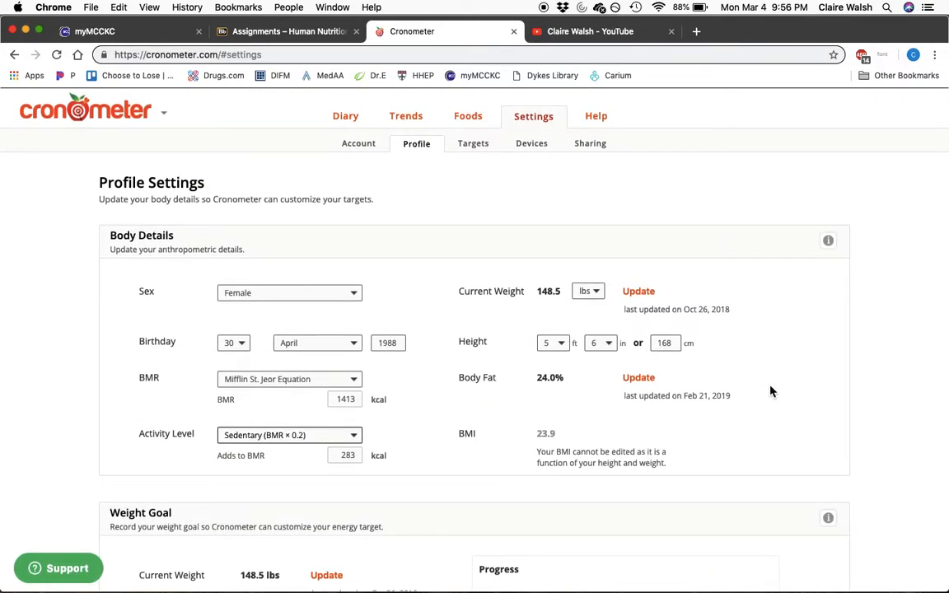
- In the macronutrient target settings, choose Total Carbs as the way carbohydrates are tracked
{"action": "left_click", "coordinate": [488, 152]}
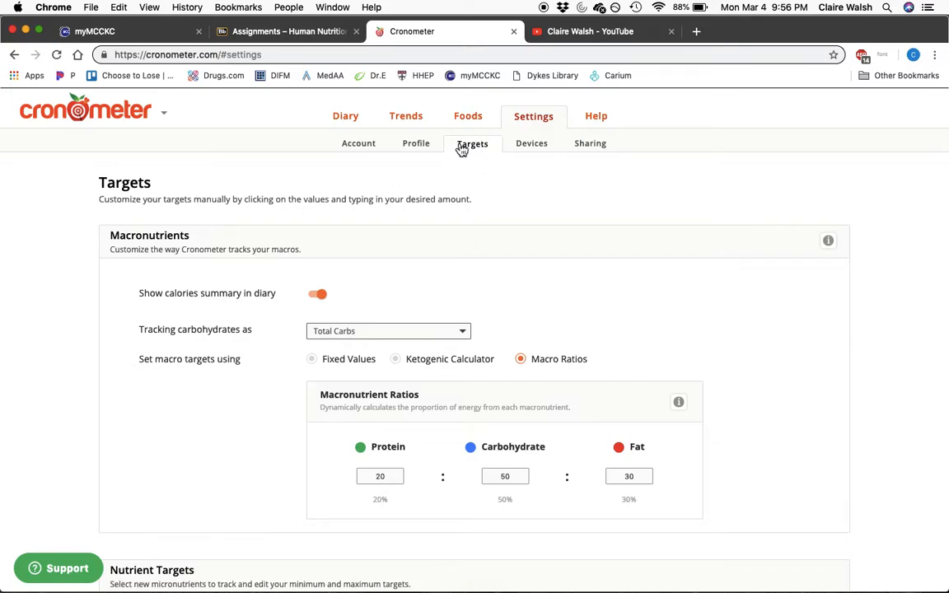
{"action": "scroll", "coordinate": [187, 291], "scroll_direction": "down", "scroll_amount": 2}
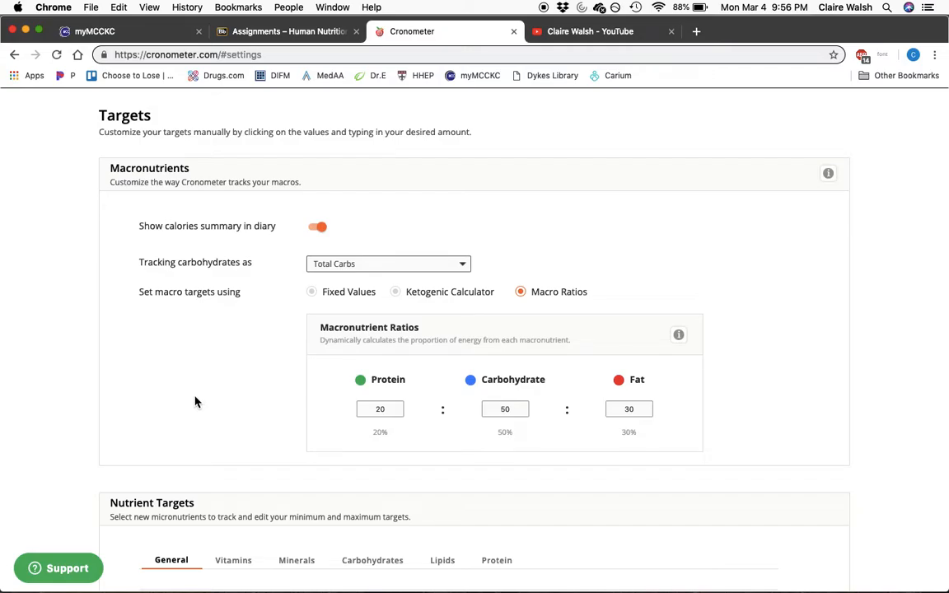
{"action": "scroll", "coordinate": [195, 401], "scroll_direction": "down", "scroll_amount": 1}
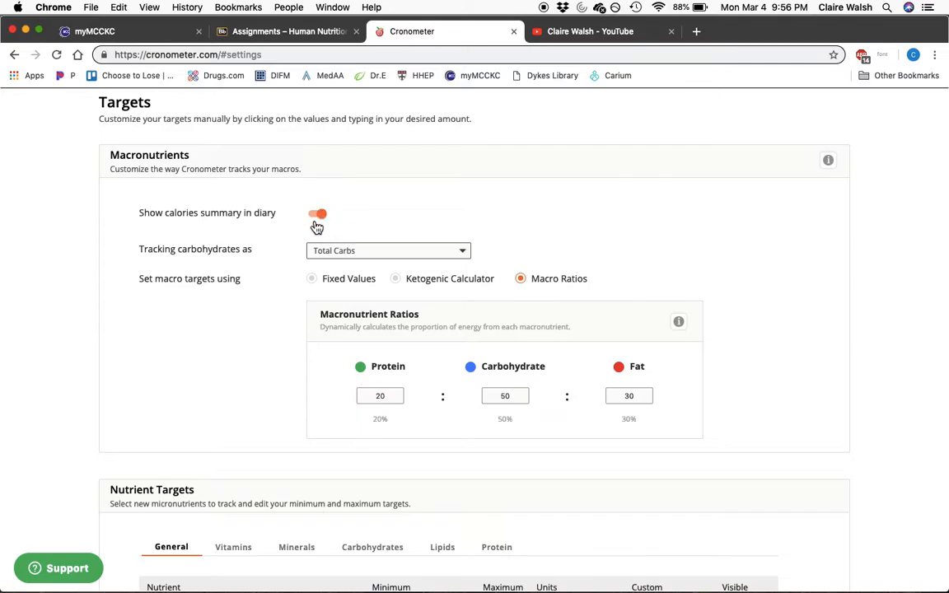
{"action": "left_click", "coordinate": [392, 254]}
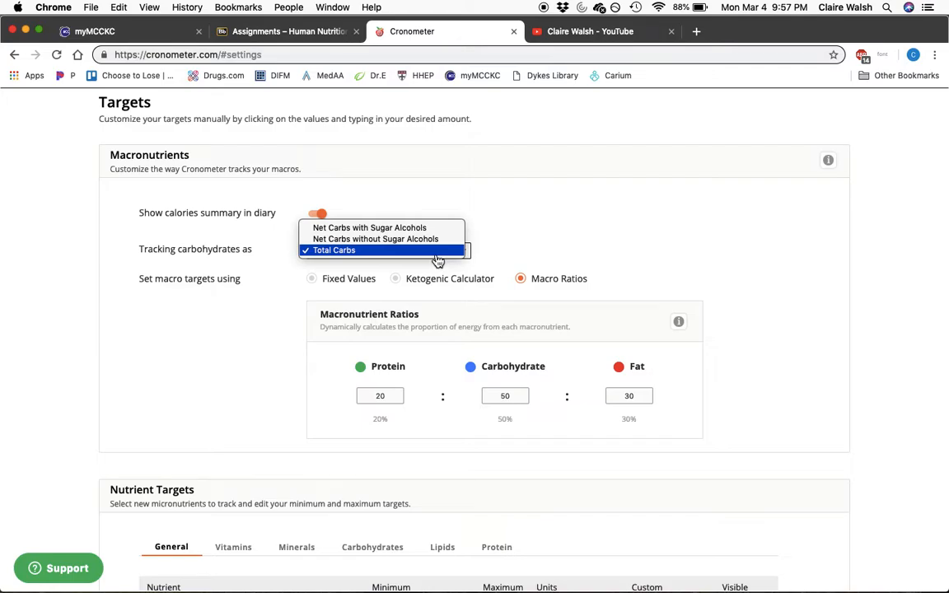
{"action": "left_click", "coordinate": [437, 257]}
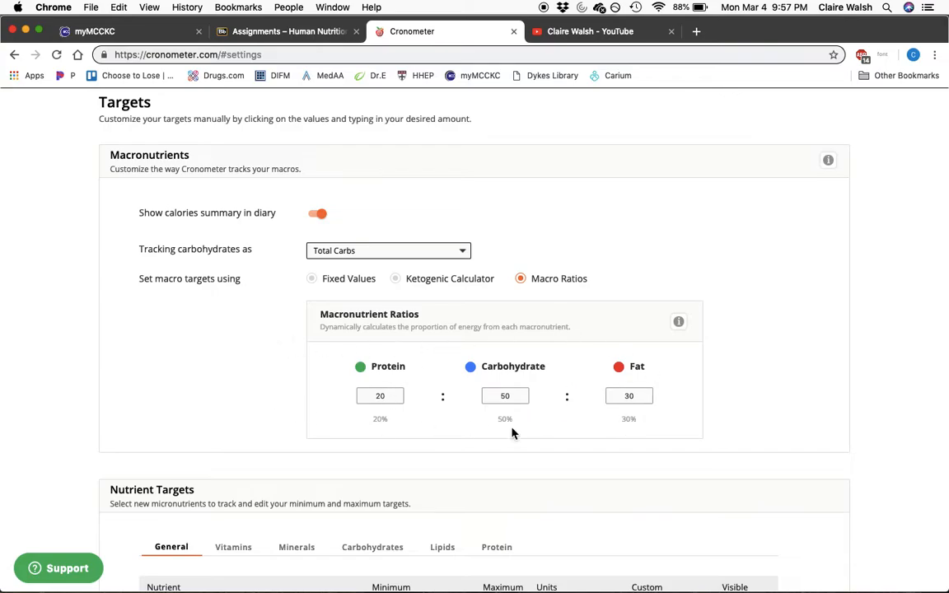
- Make Biotin visible among the vitamin nutrient targets and dismiss the message
{"action": "scroll", "coordinate": [511, 430], "scroll_direction": "up", "scroll_amount": 1}
{"action": "scroll", "coordinate": [512, 432], "scroll_direction": "down", "scroll_amount": 5}
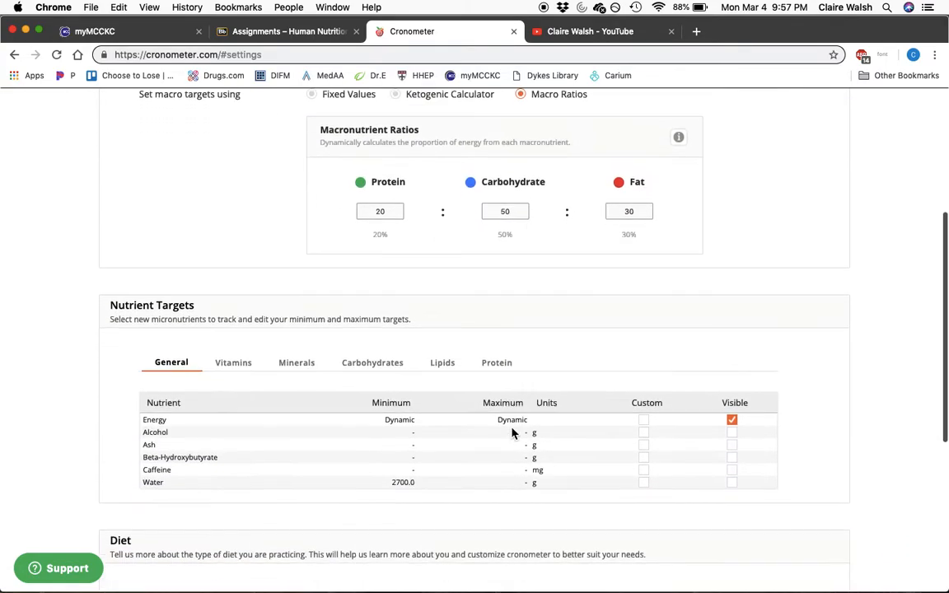
{"action": "scroll", "coordinate": [513, 434], "scroll_direction": "down", "scroll_amount": 3}
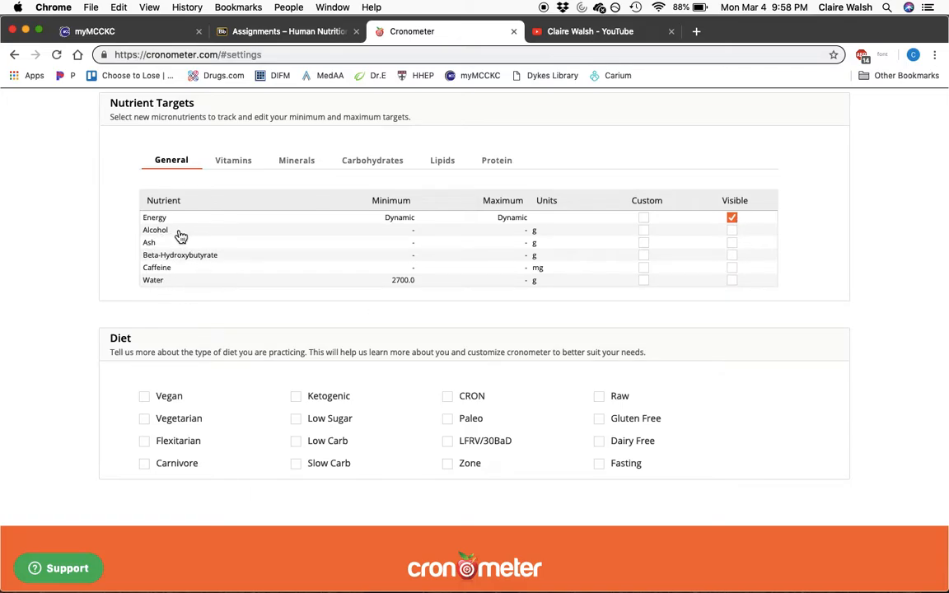
{"action": "left_click", "coordinate": [233, 159]}
{"action": "scroll", "coordinate": [407, 468], "scroll_direction": "down", "scroll_amount": 1}
{"action": "scroll", "coordinate": [407, 470], "scroll_direction": "down", "scroll_amount": 1}
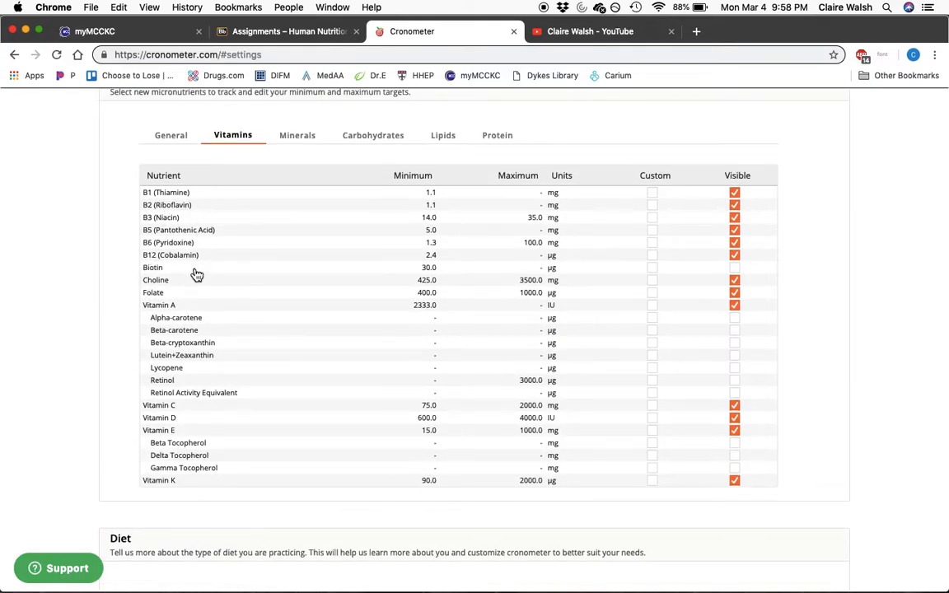
{"action": "left_click", "coordinate": [735, 269]}
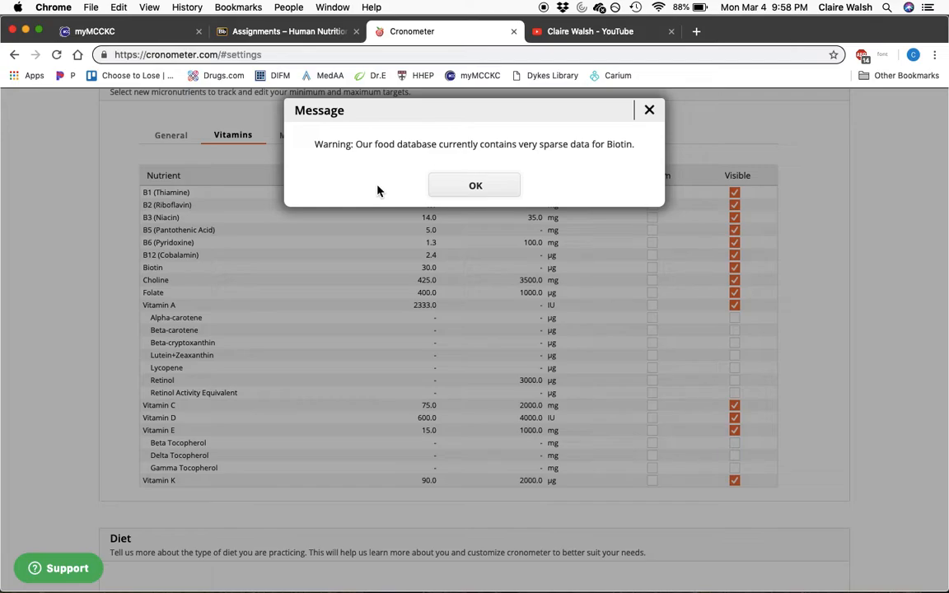
{"action": "left_click", "coordinate": [495, 189]}
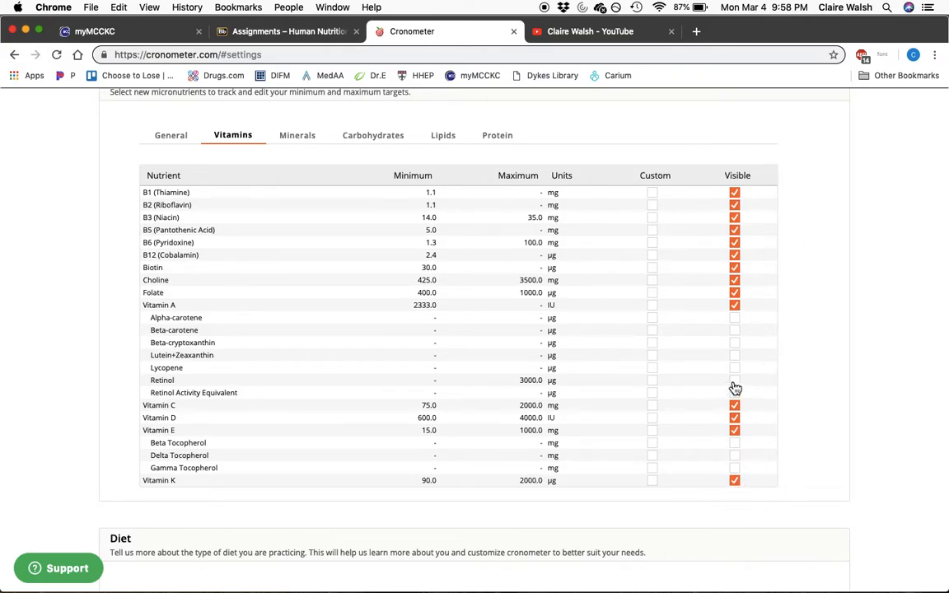
- Make Chromium visible among the mineral nutrient targets and dismiss the message
{"action": "left_click", "coordinate": [301, 137]}
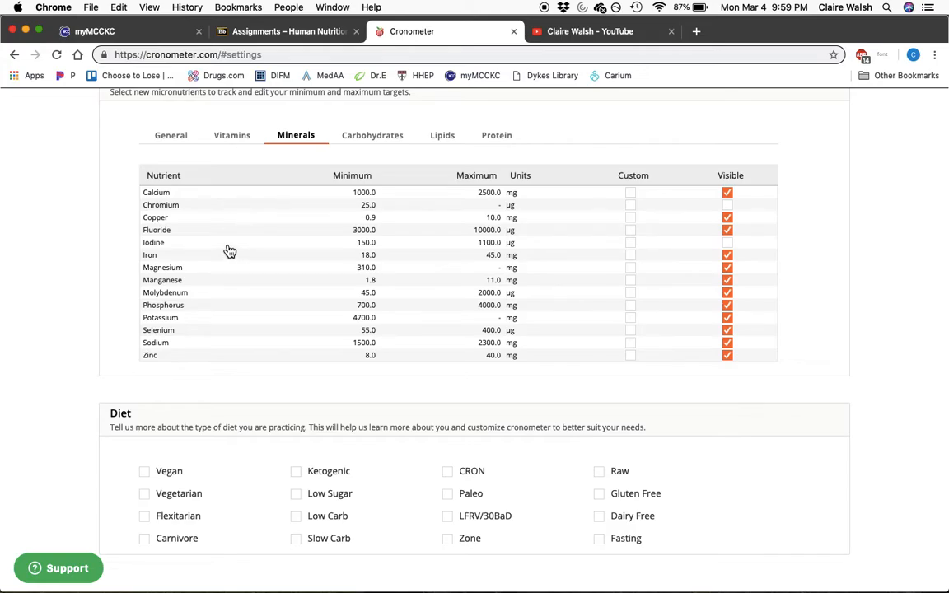
{"action": "left_click", "coordinate": [728, 205]}
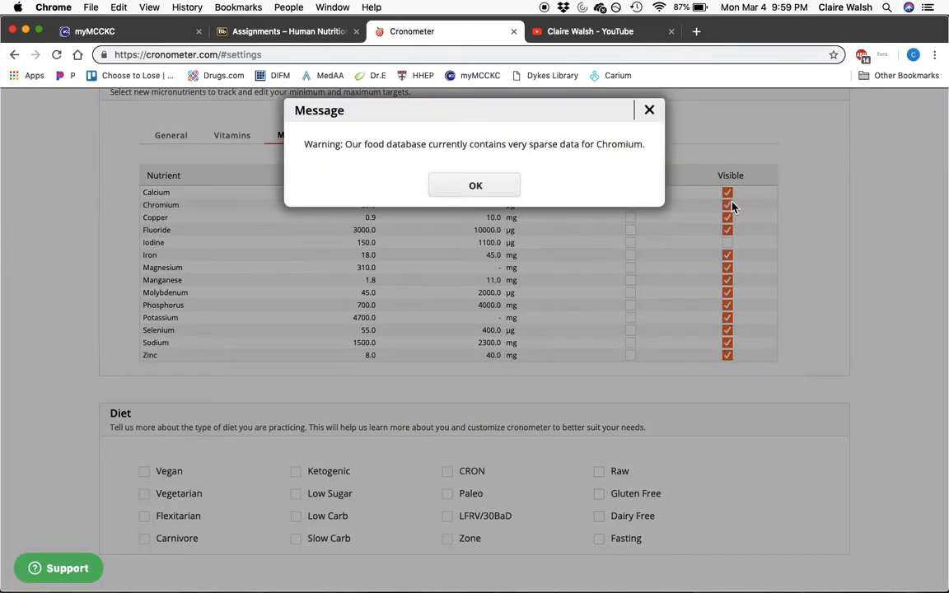
{"action": "left_click", "coordinate": [486, 186]}
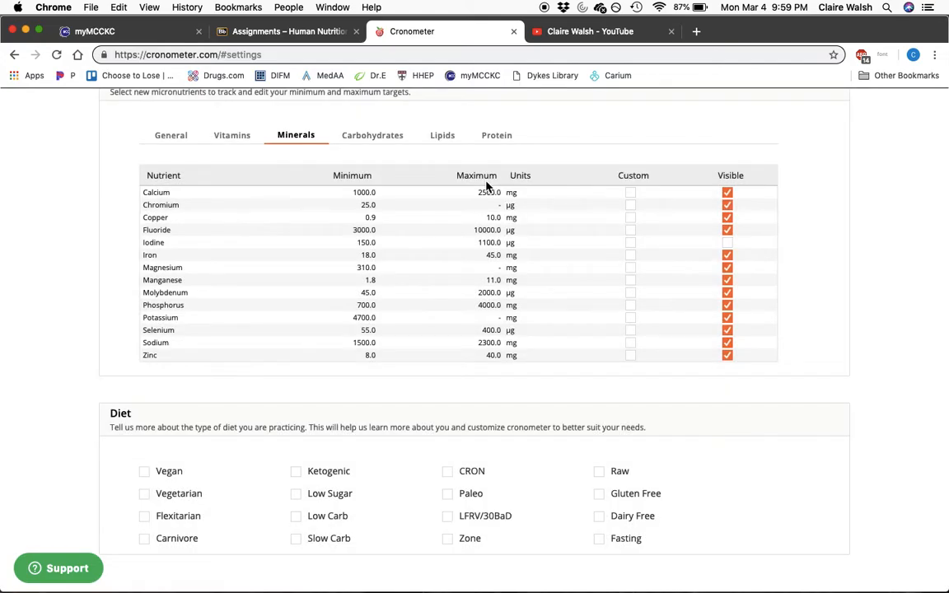
- Review the carbohydrate, lipid and protein nutrient targets, as well as the apps and devices available for connection
{"action": "left_click", "coordinate": [365, 143]}
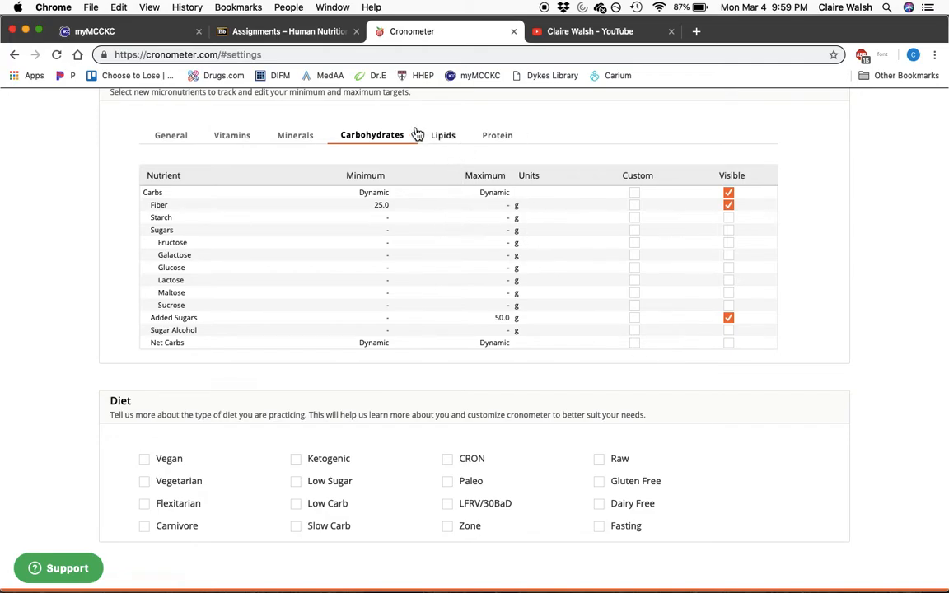
{"action": "left_click", "coordinate": [446, 150]}
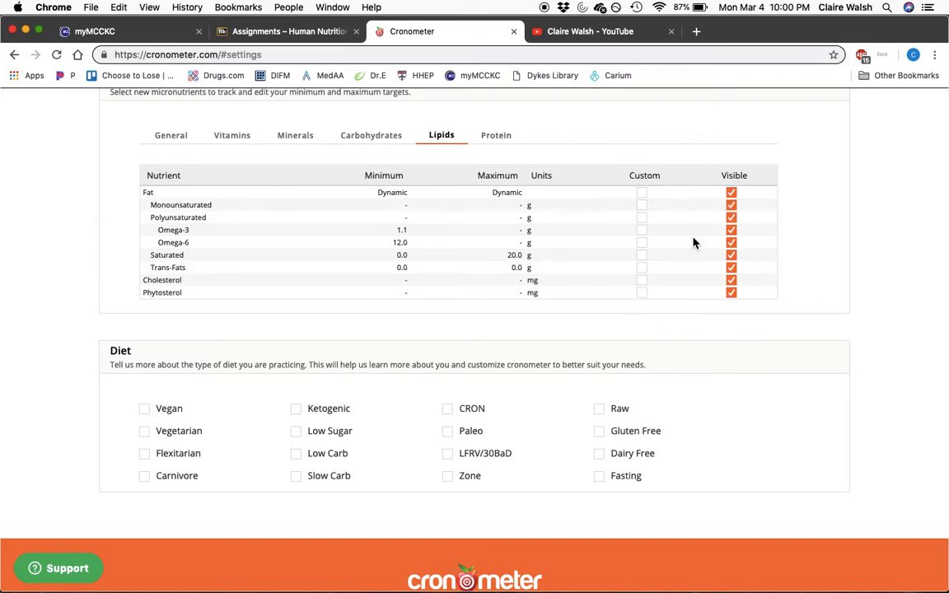
{"action": "left_click", "coordinate": [492, 138]}
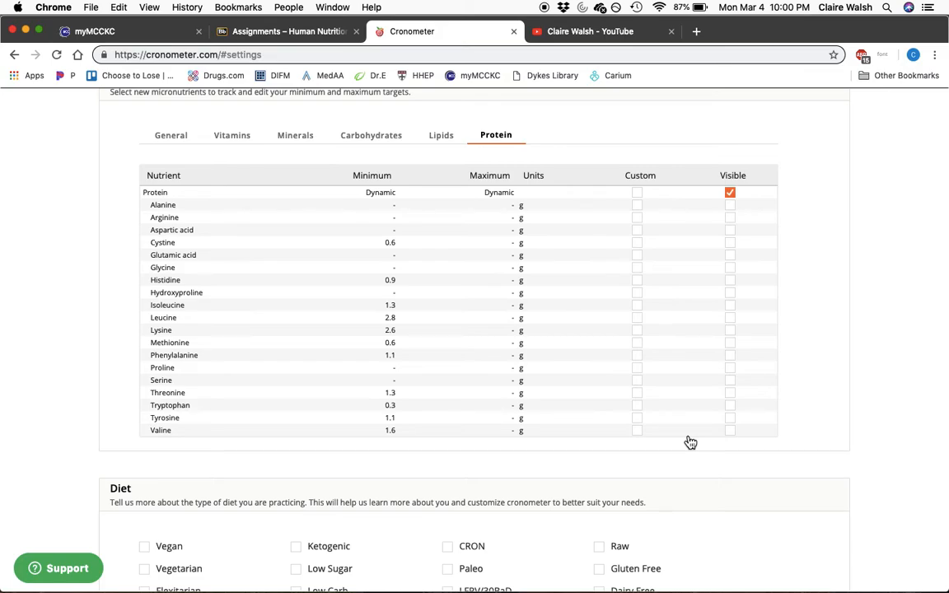
{"action": "scroll", "coordinate": [691, 443], "scroll_direction": "up", "scroll_amount": 10}
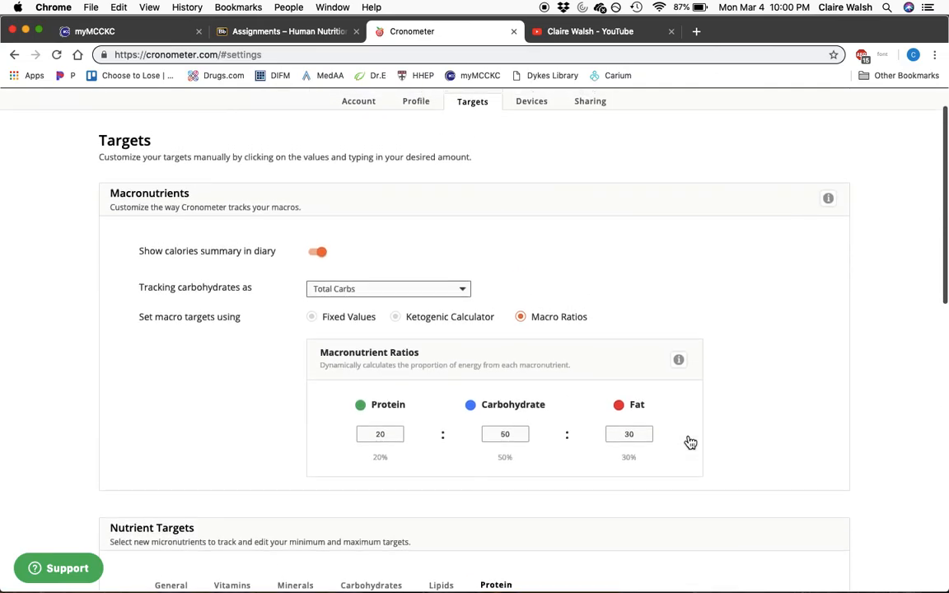
{"action": "scroll", "coordinate": [691, 443], "scroll_direction": "up", "scroll_amount": 2}
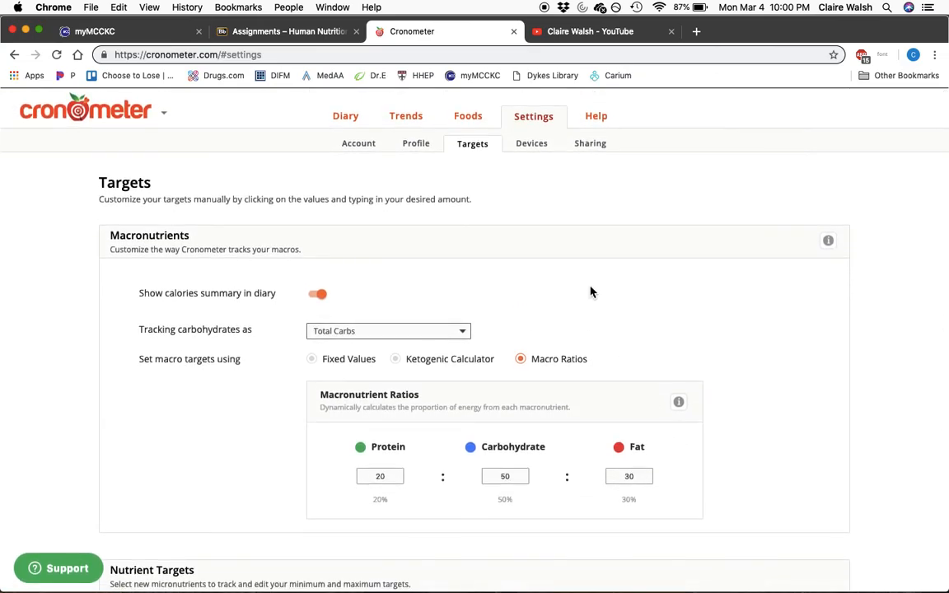
{"action": "left_click", "coordinate": [530, 144]}
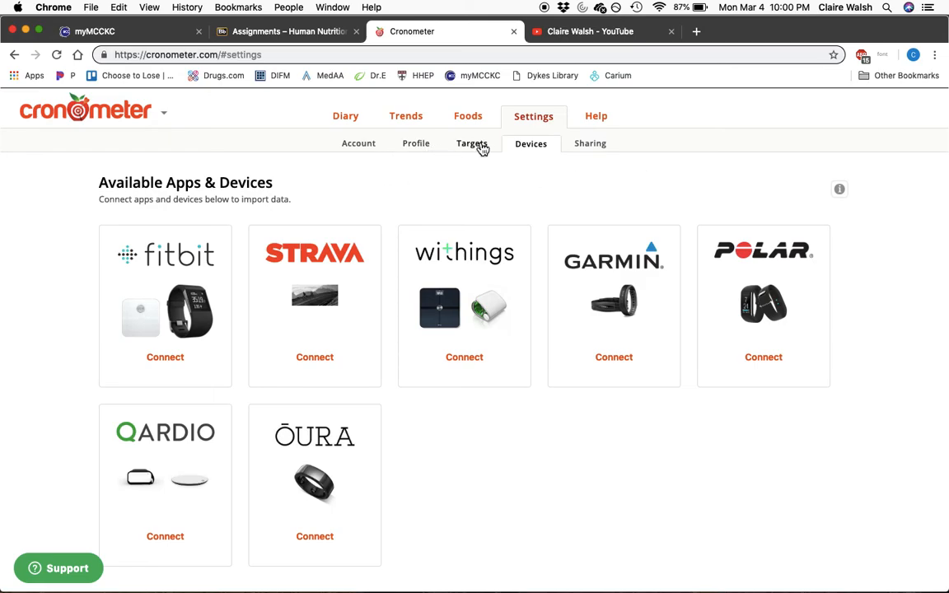
- Return to the food diary and examine the day's calorie summary and progress toward the macronutrient, vitamin and mineral targets
{"action": "left_click", "coordinate": [347, 116]}
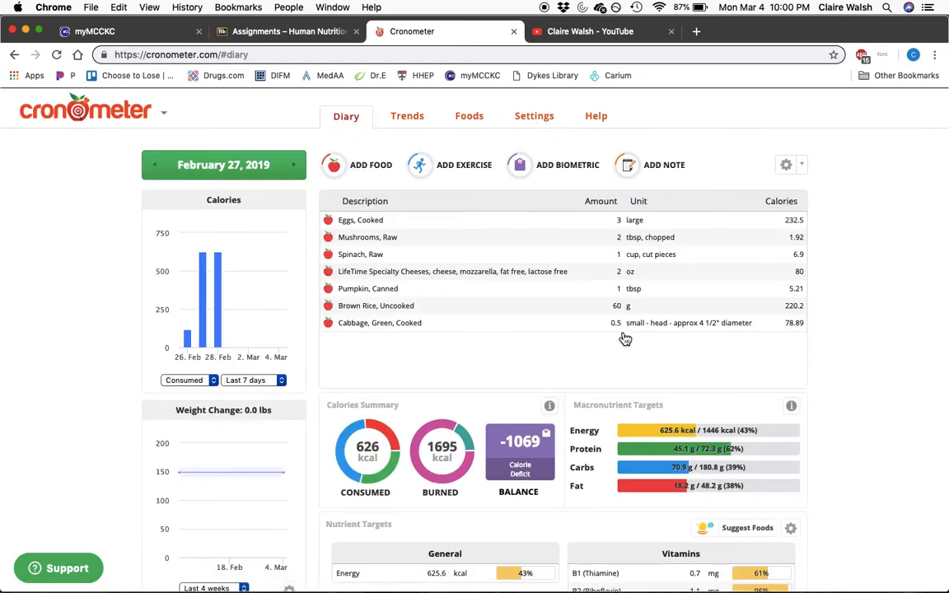
{"action": "scroll", "coordinate": [835, 297], "scroll_direction": "down", "scroll_amount": 7}
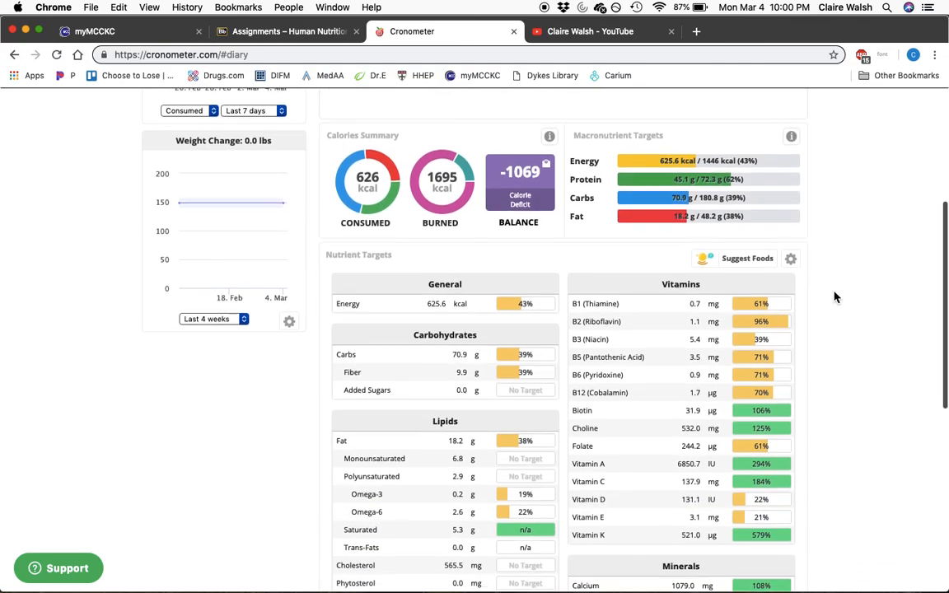
{"action": "scroll", "coordinate": [270, 487], "scroll_direction": "down", "scroll_amount": 3}
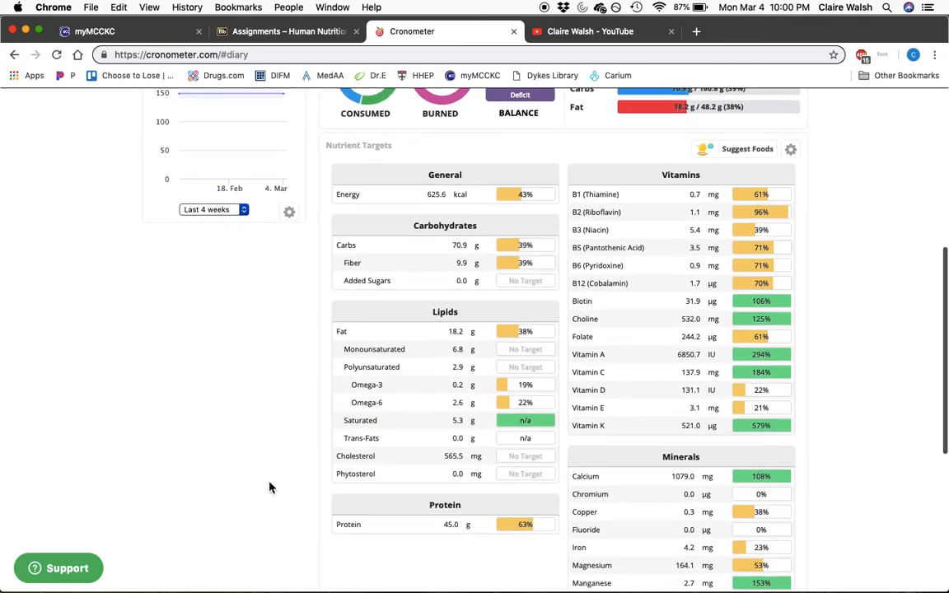
{"action": "scroll", "coordinate": [462, 402], "scroll_direction": "down", "scroll_amount": 5}
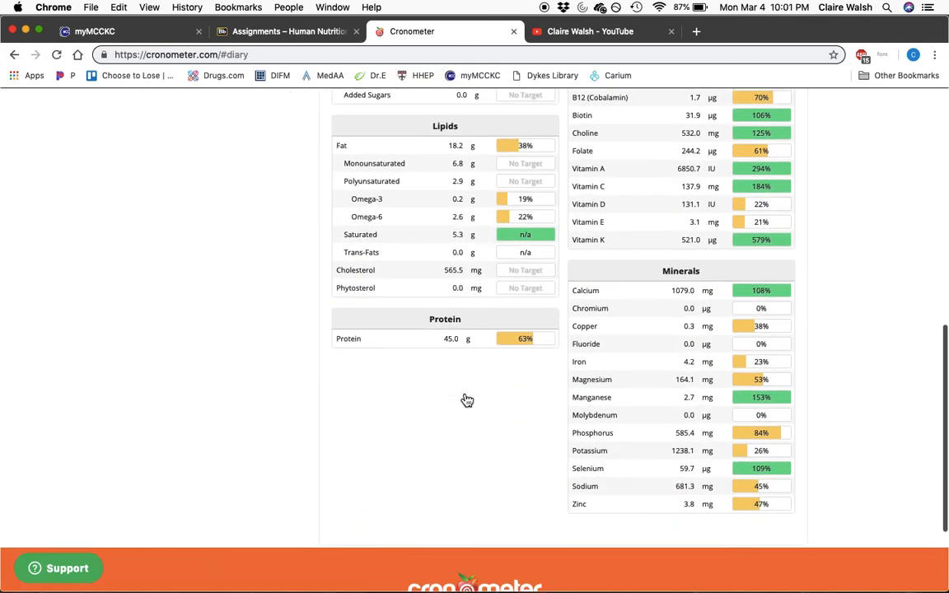
{"action": "scroll", "coordinate": [464, 399], "scroll_direction": "up", "scroll_amount": 3}
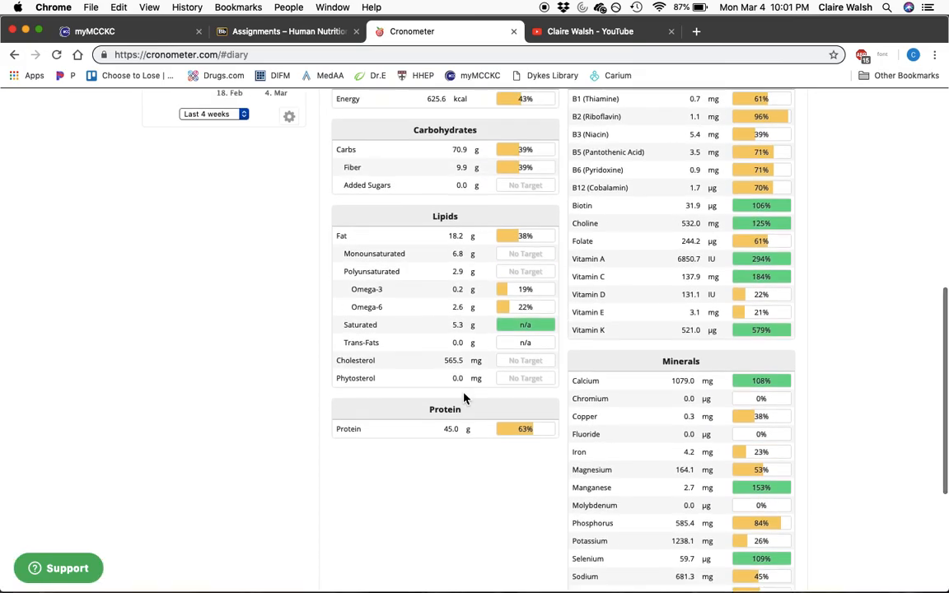
{"action": "scroll", "coordinate": [292, 411], "scroll_direction": "up", "scroll_amount": 2}
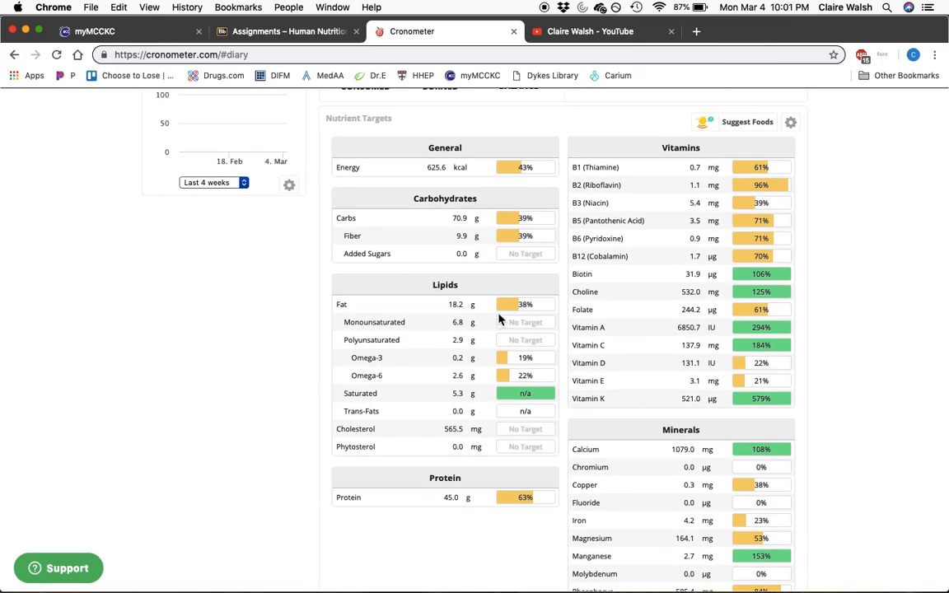
{"action": "mouse_move", "coordinate": [551, 342]}
{"action": "scroll", "coordinate": [305, 398], "scroll_direction": "up", "scroll_amount": 7}
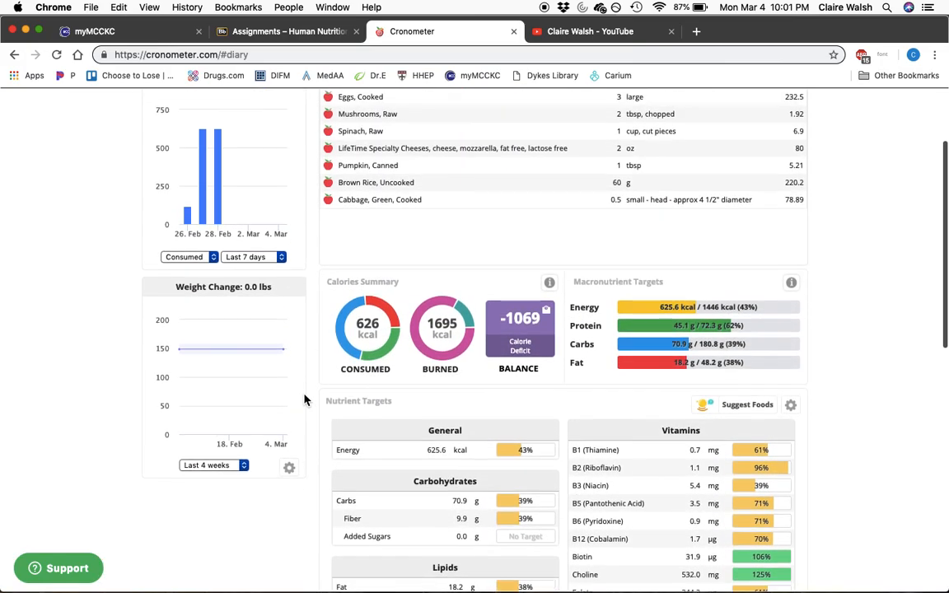